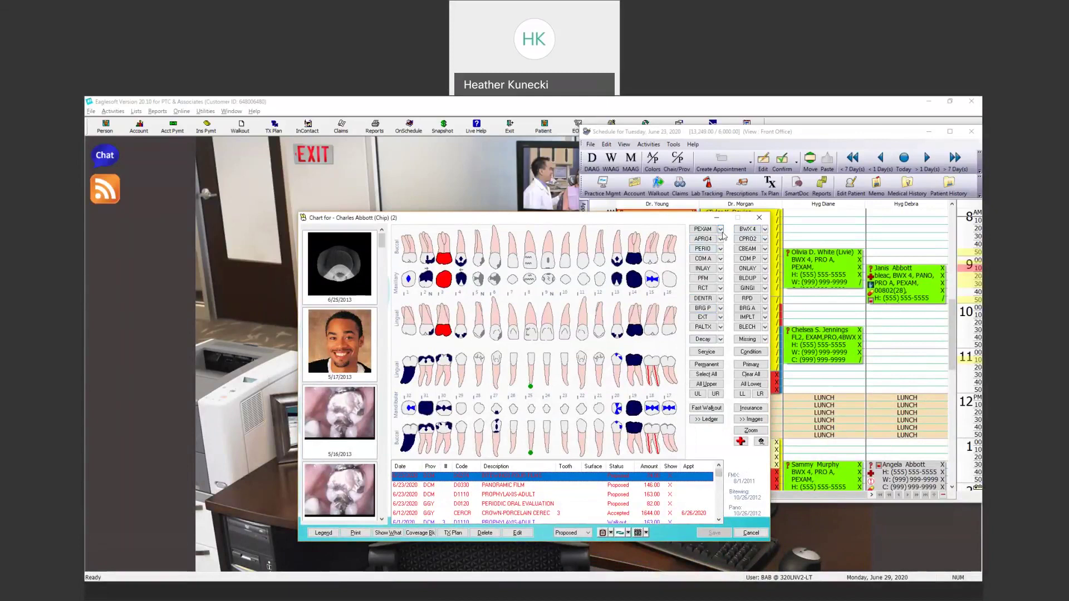
# Switch the patient's tooth chart to permanent teeth, then minimize the Chart window
pyautogui.click(710, 364)
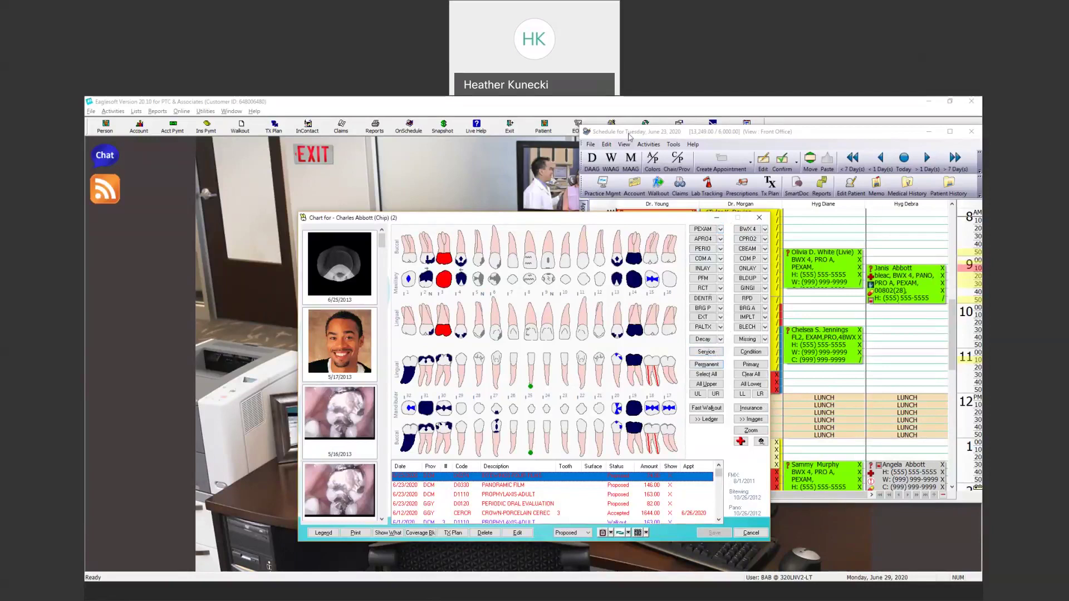
pyautogui.click(716, 218)
# Close the schedule and run the Quick Pick Assignment Master report from Reports
pyautogui.click(929, 131)
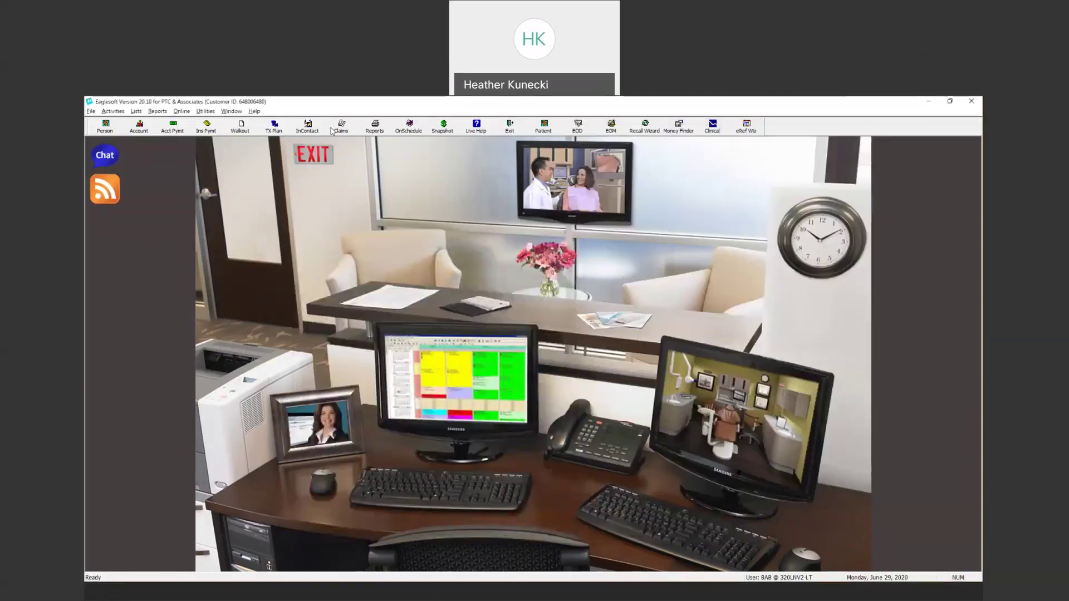
pyautogui.click(373, 132)
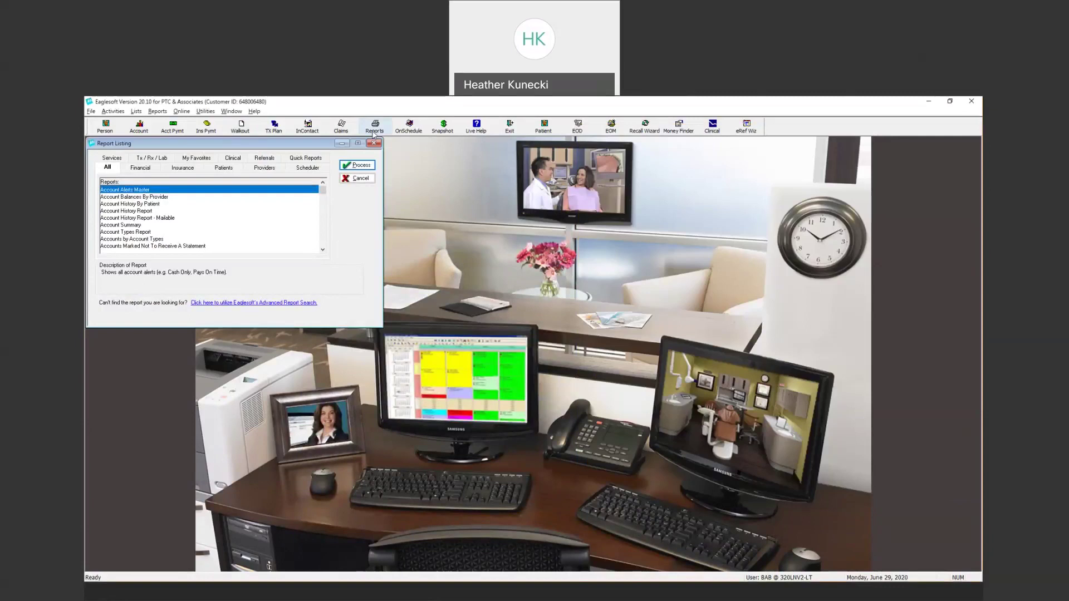
pyautogui.click(204, 193)
pyautogui.press('q')
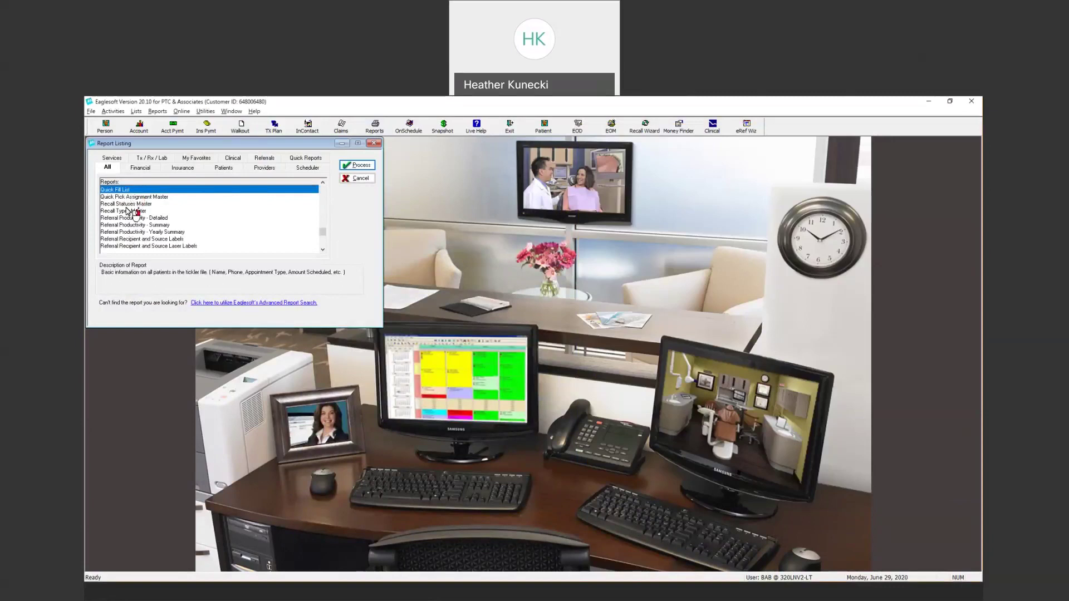
pyautogui.click(159, 199)
pyautogui.click(358, 164)
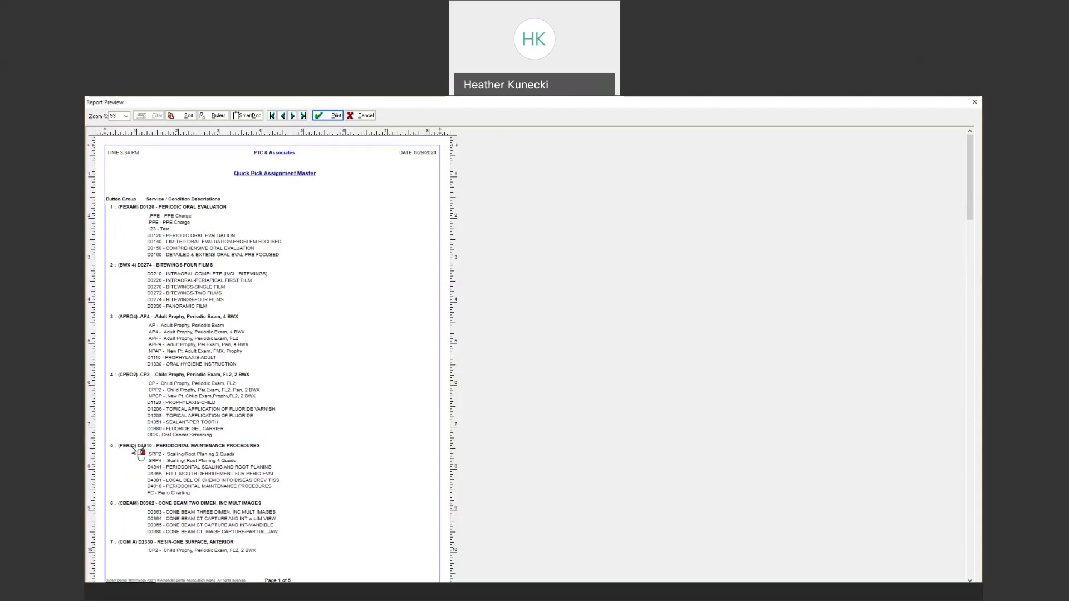
pyautogui.moveTo(969, 178)
pyautogui.mouseDown()
pyautogui.moveTo(895, 477)
pyautogui.moveTo(958, 470)
pyautogui.moveTo(935, 382)
pyautogui.moveTo(949, 295)
pyautogui.moveTo(969, 266)
pyautogui.moveTo(975, 180)
pyautogui.mouseUp()
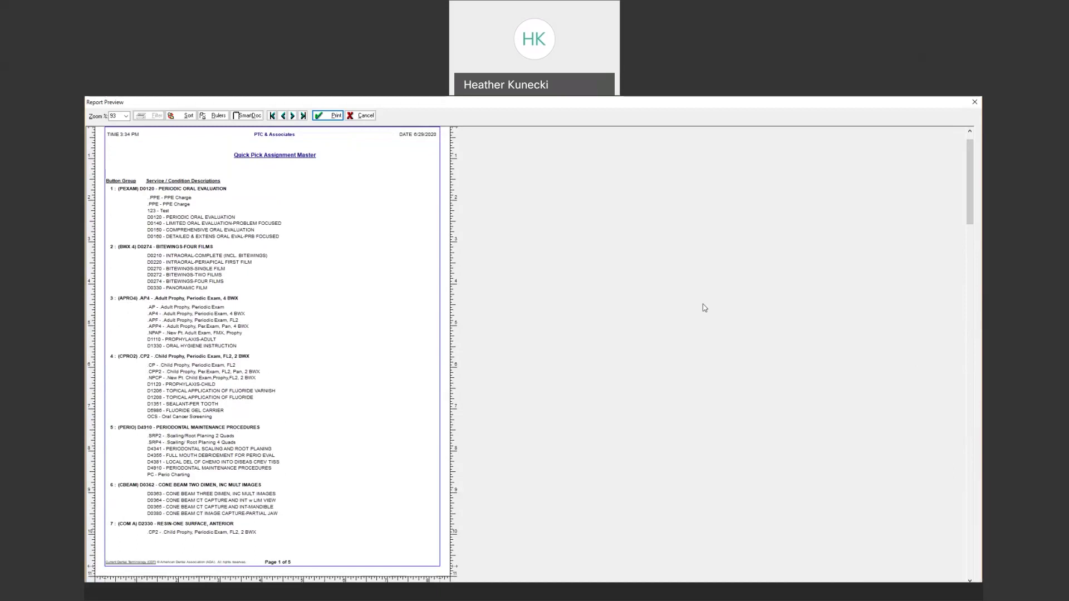
pyautogui.click(315, 228)
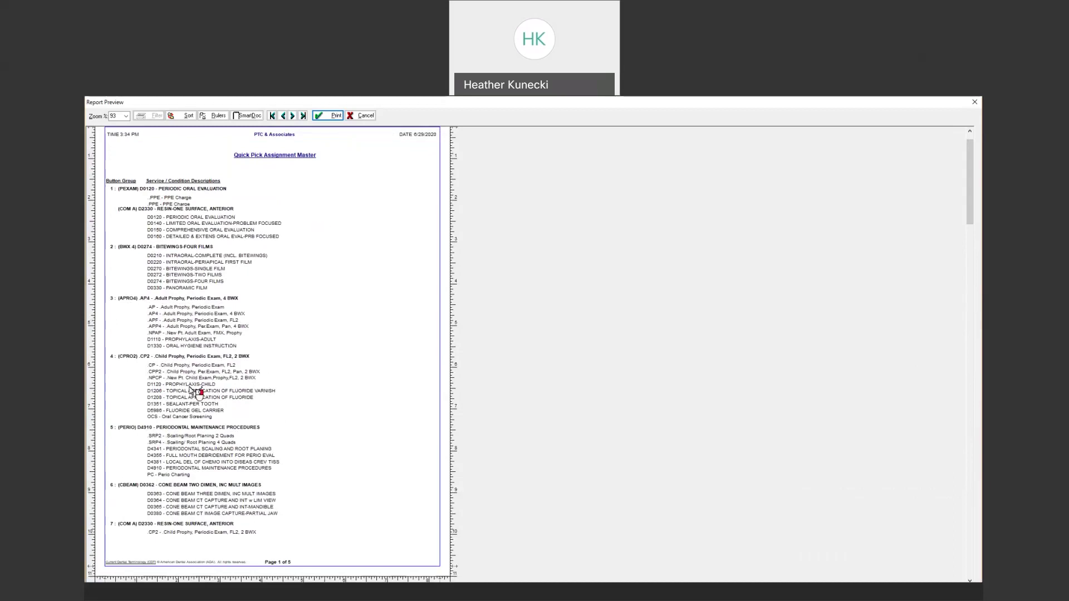
# Close the report windows and open Button 1's service code list under Preferences > Quick Picks
pyautogui.click(974, 102)
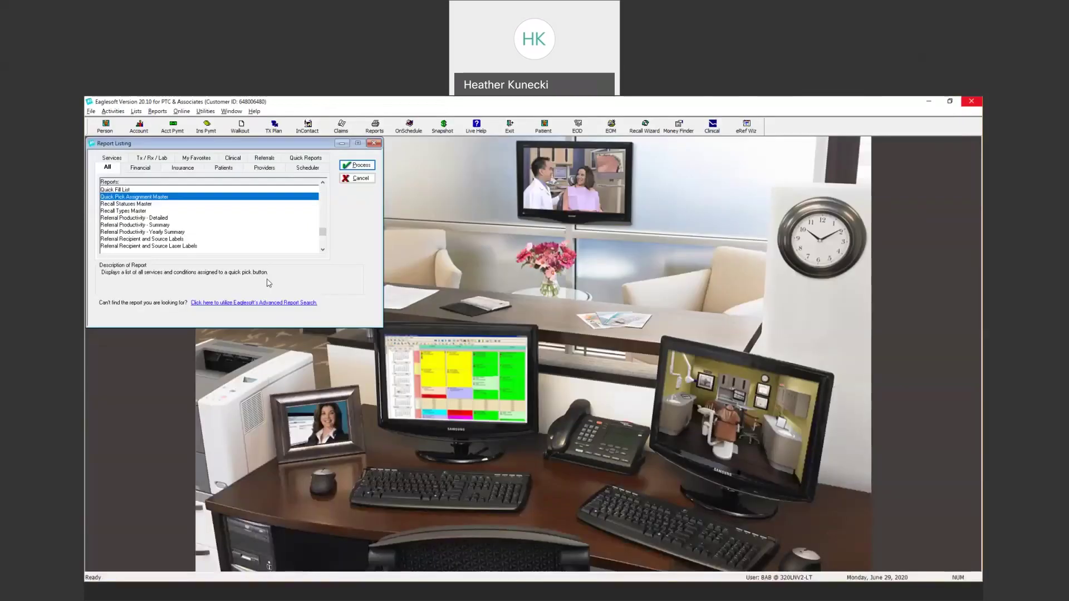
pyautogui.click(358, 177)
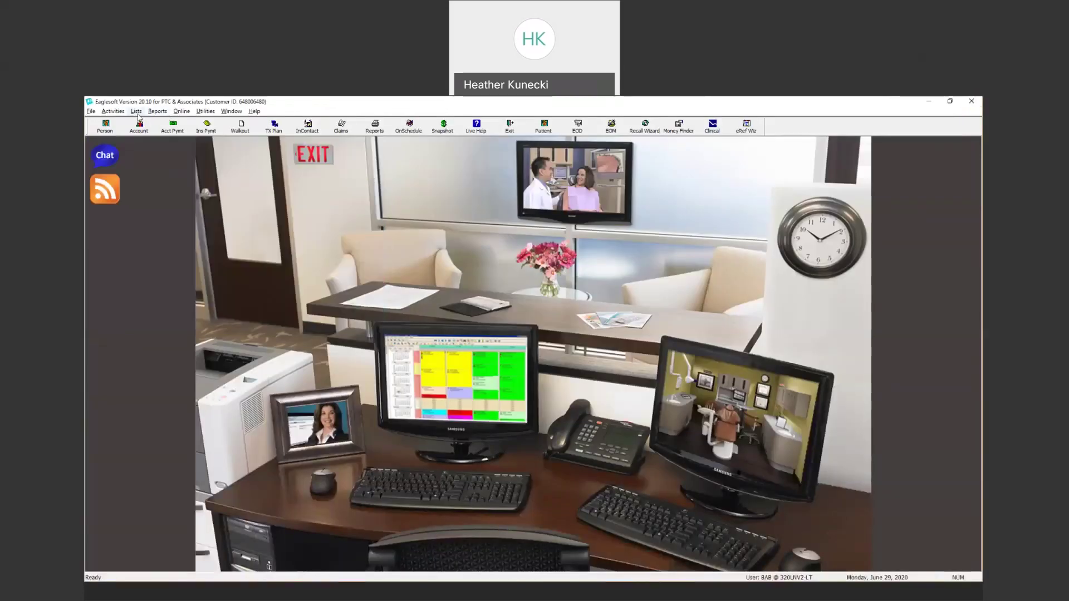
pyautogui.click(91, 113)
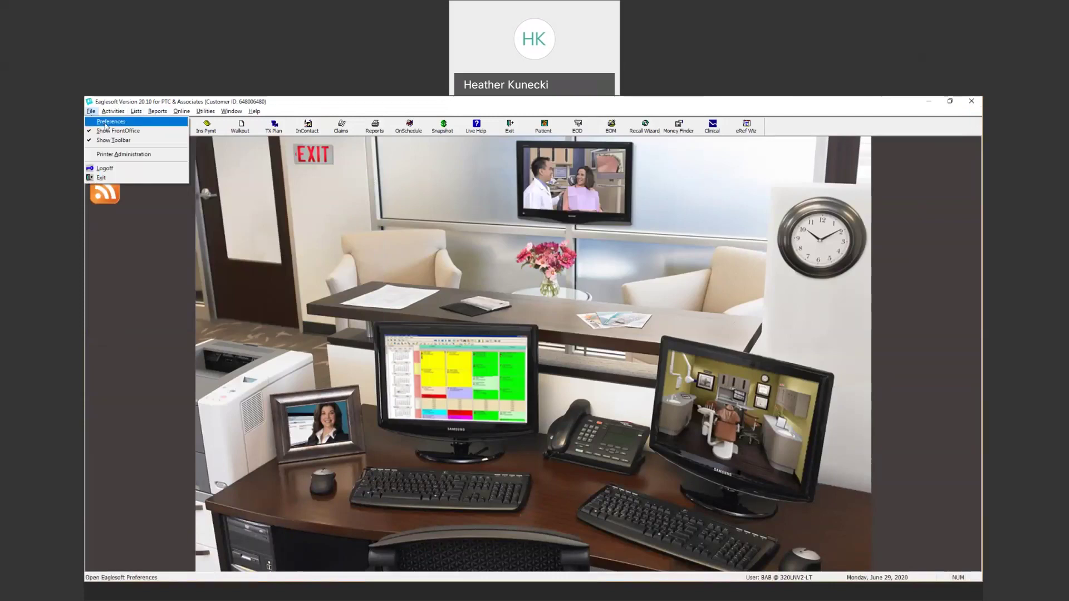
pyautogui.click(108, 122)
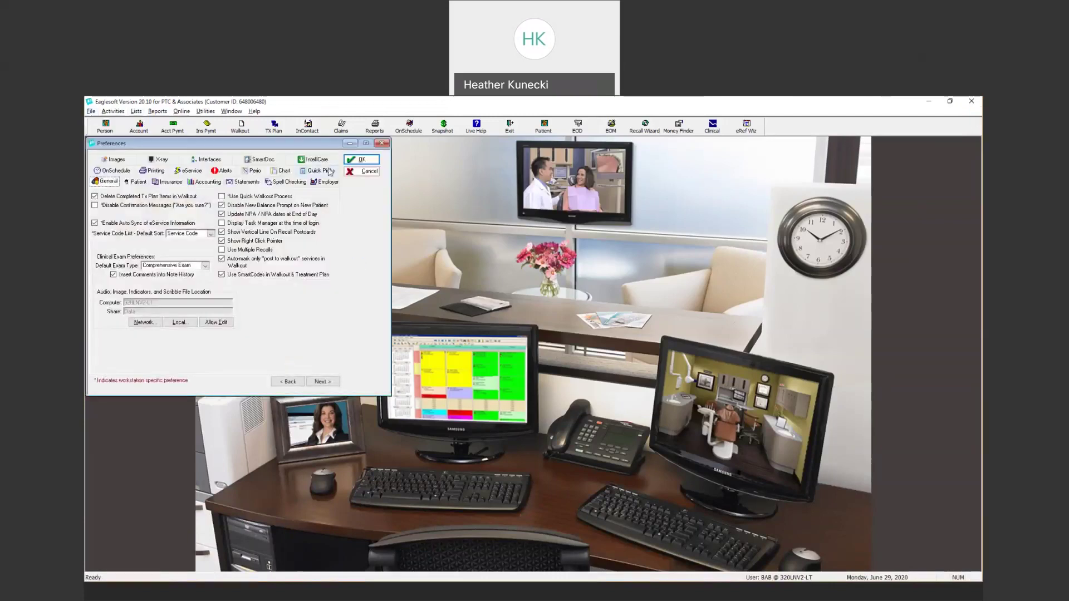
pyautogui.click(329, 171)
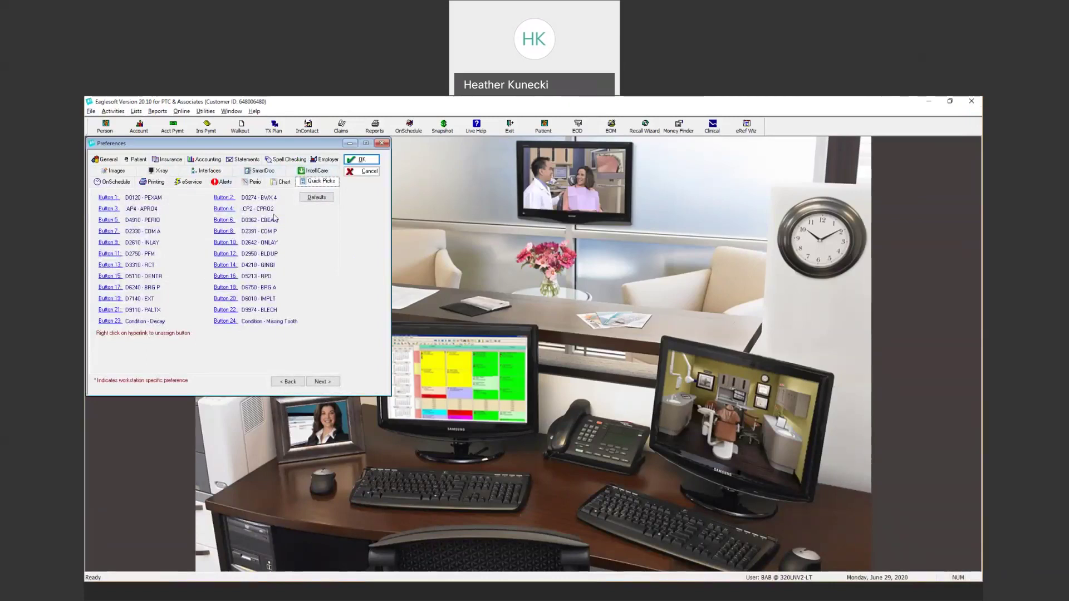
pyautogui.click(111, 199)
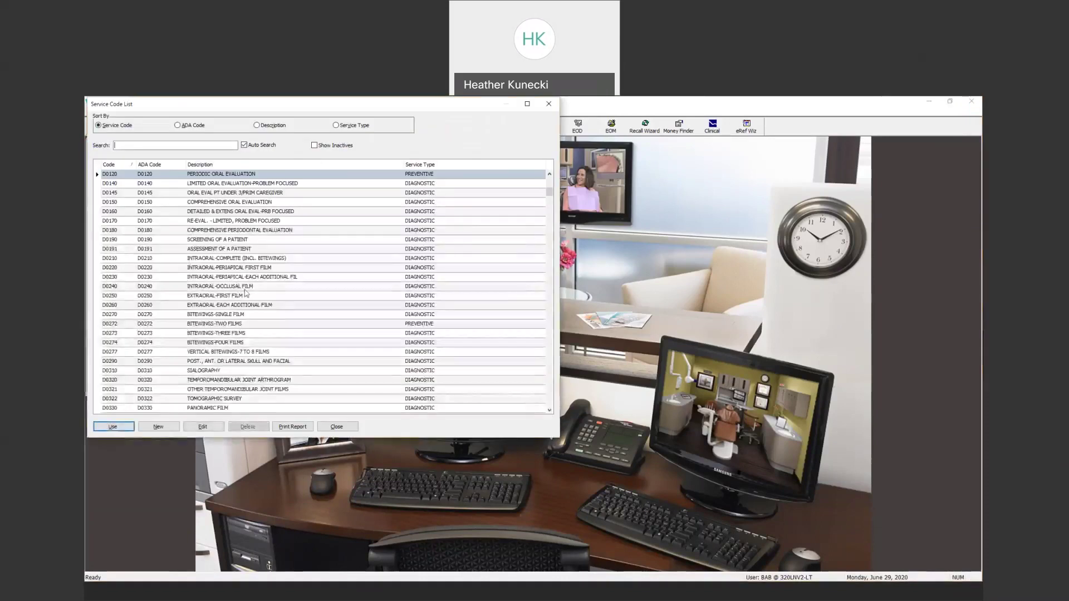
# Assign D0120 to Button 1, confirm its PEXAM display abbreviation, and close both dialogs
pyautogui.click(213, 175)
pyautogui.click(119, 427)
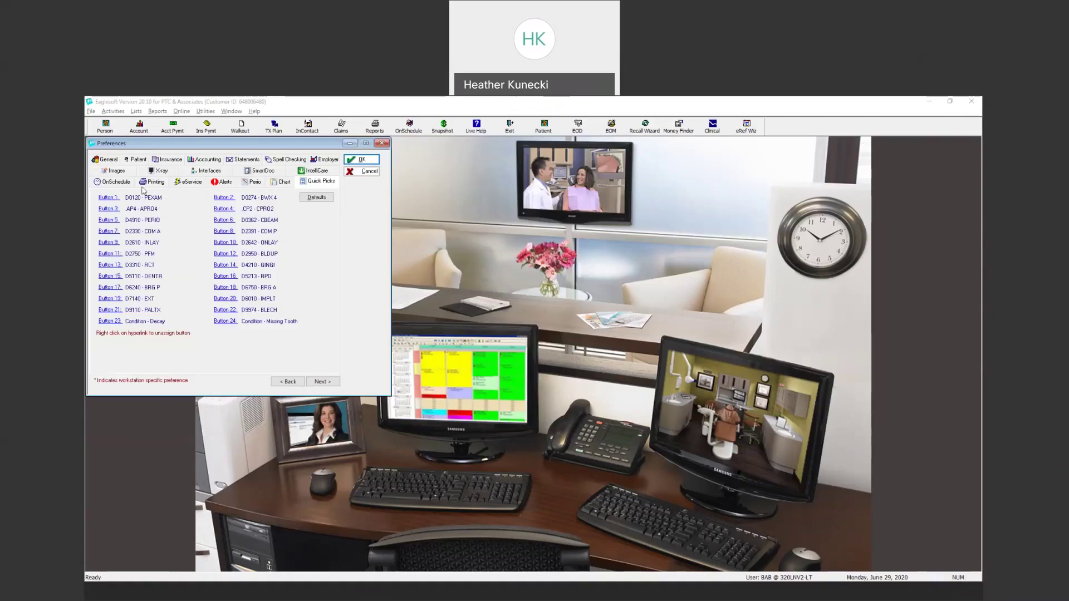
pyautogui.click(106, 199)
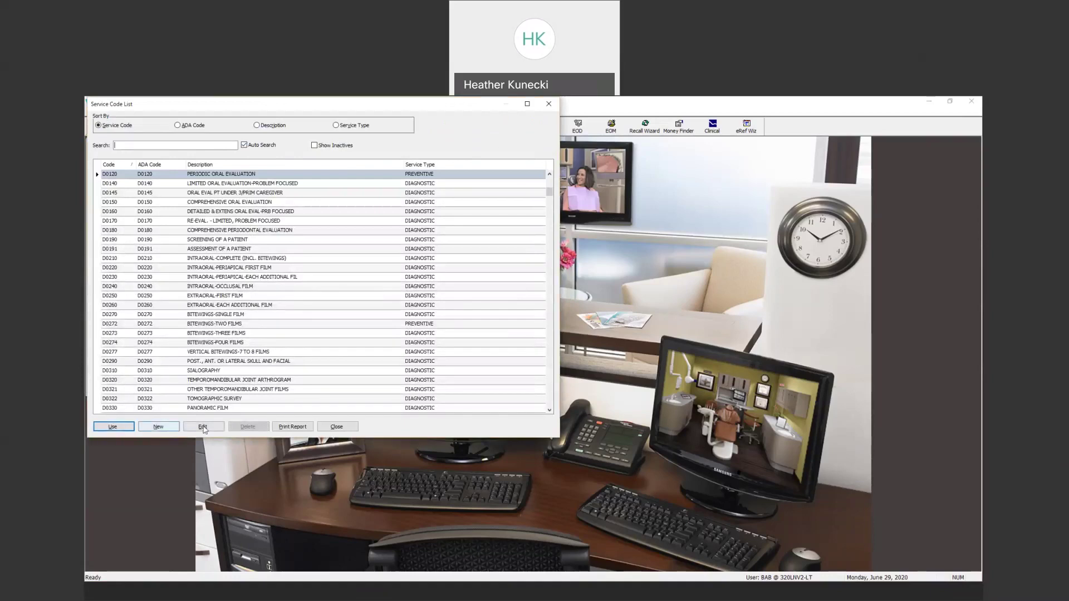
pyautogui.click(203, 428)
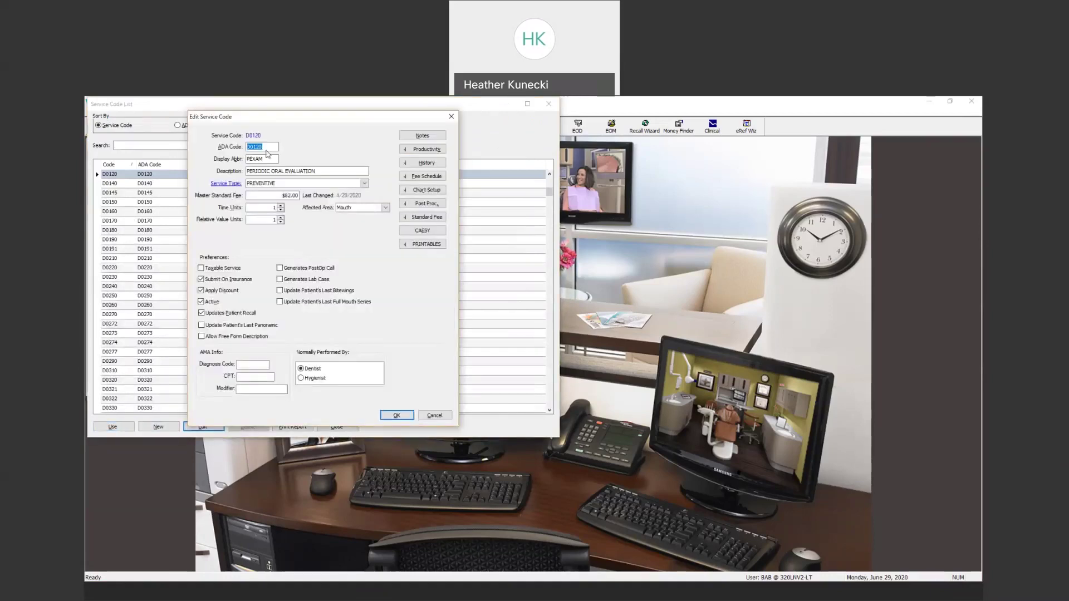
pyautogui.click(269, 161)
pyautogui.hotkey('shift', 'Home')
pyautogui.press('End')
pyautogui.moveTo(312, 116); pyautogui.dragTo(299, 154)
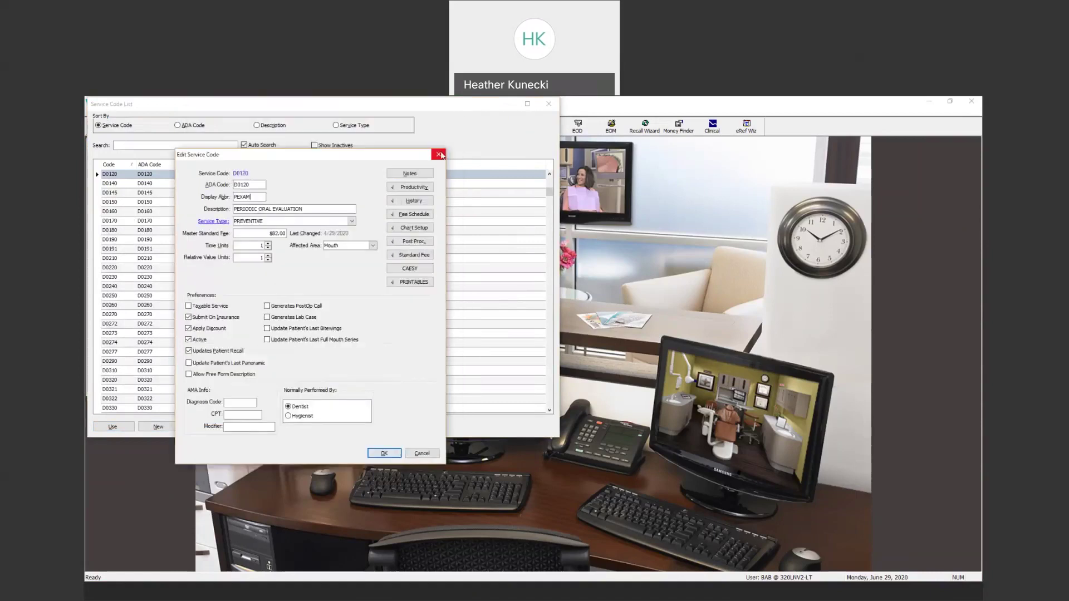
pyautogui.click(439, 155)
pyautogui.moveTo(457, 108); pyautogui.dragTo(449, 203)
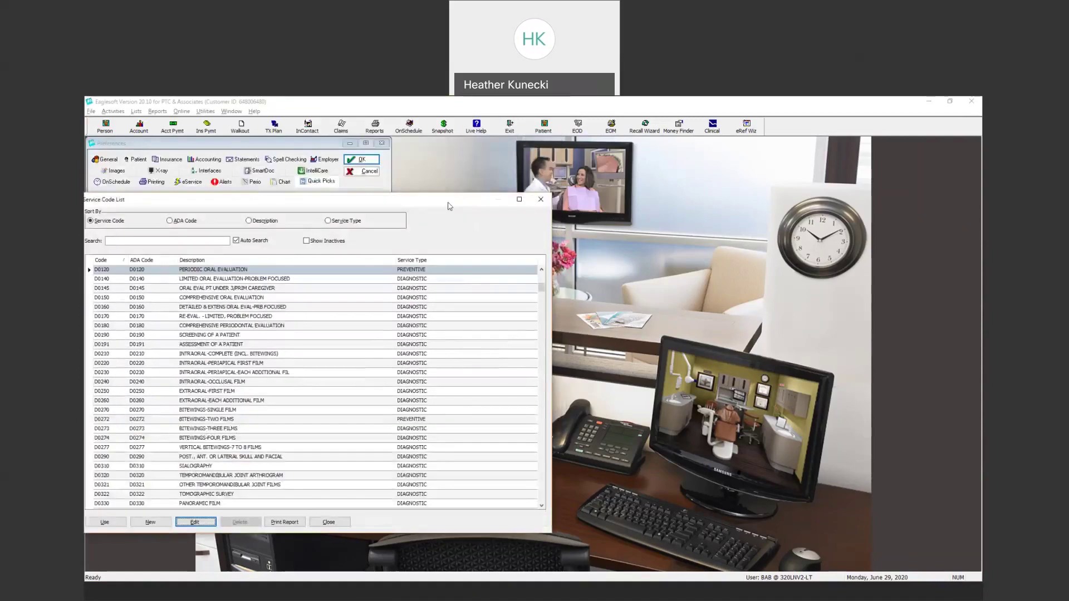
pyautogui.click(540, 198)
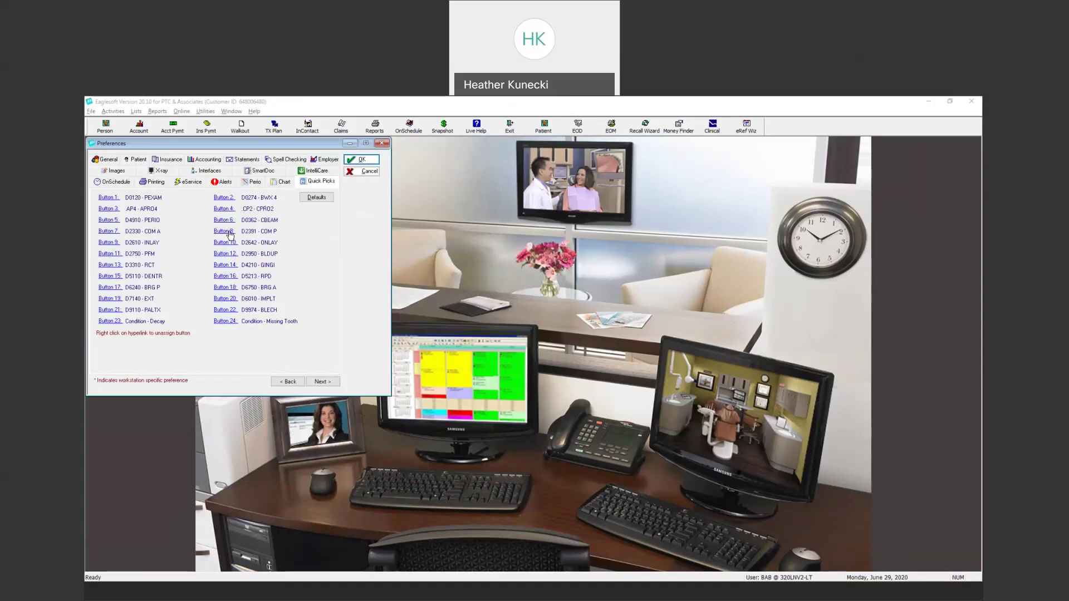
# Unassign D9974 - BLECH from Button 22, save preferences with OK, and acknowledge the log-off notice
pyautogui.rightClick(232, 313)
pyautogui.click(232, 316)
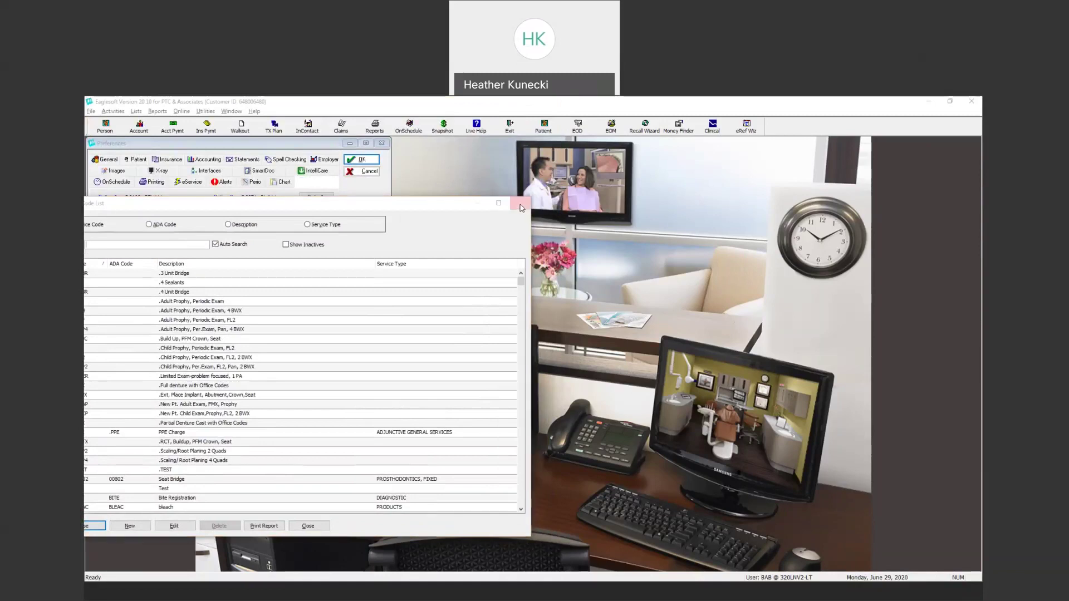
pyautogui.click(521, 208)
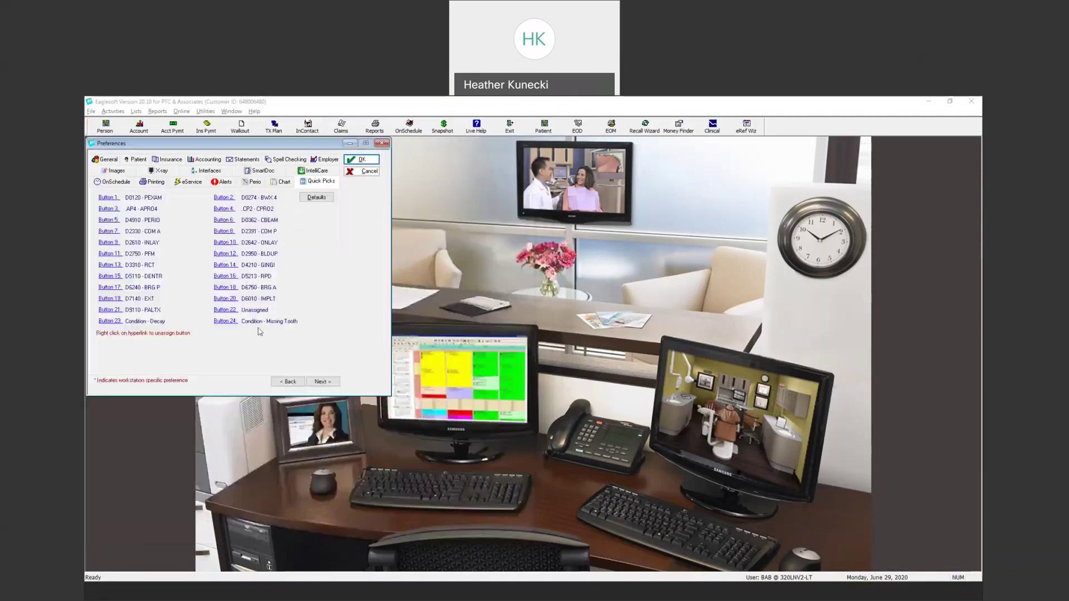
pyautogui.click(377, 160)
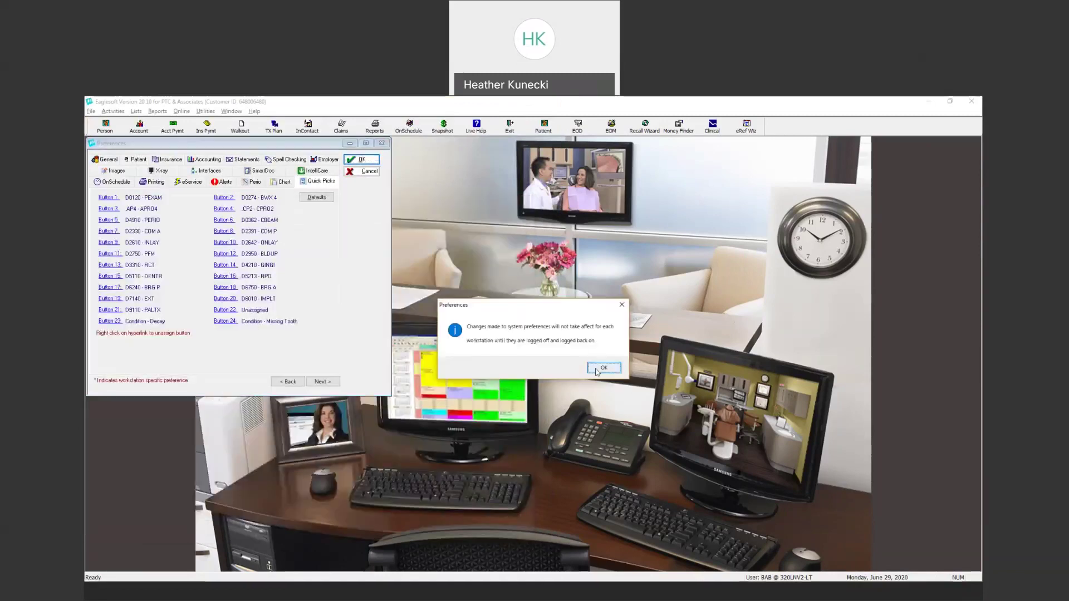
pyautogui.click(596, 369)
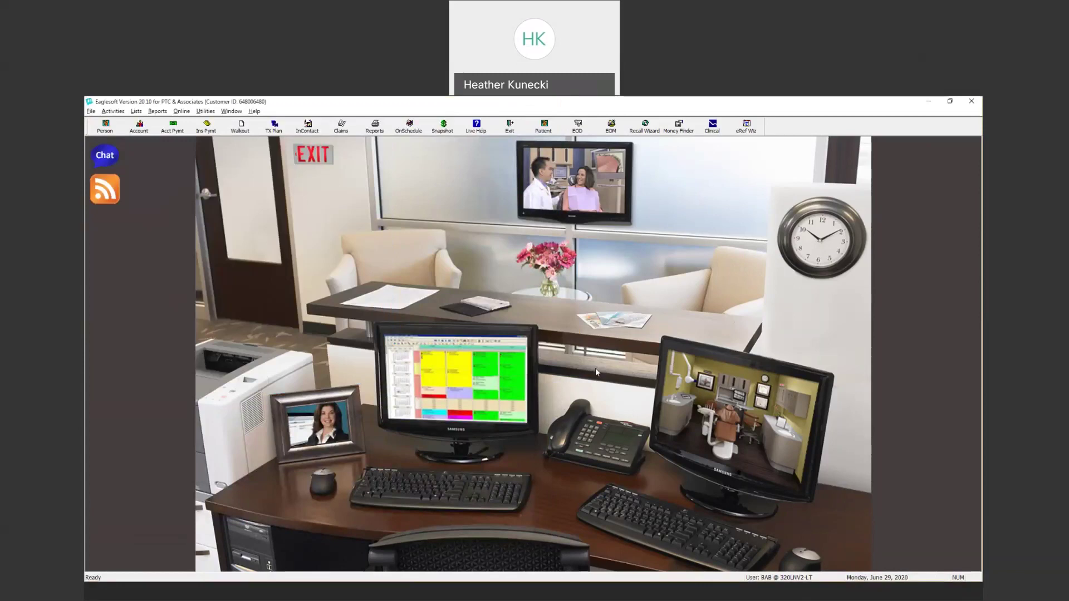
# Open Lists > Service Codes and dismiss the .AP Adult Prophy exploding-code warning
pyautogui.click(137, 112)
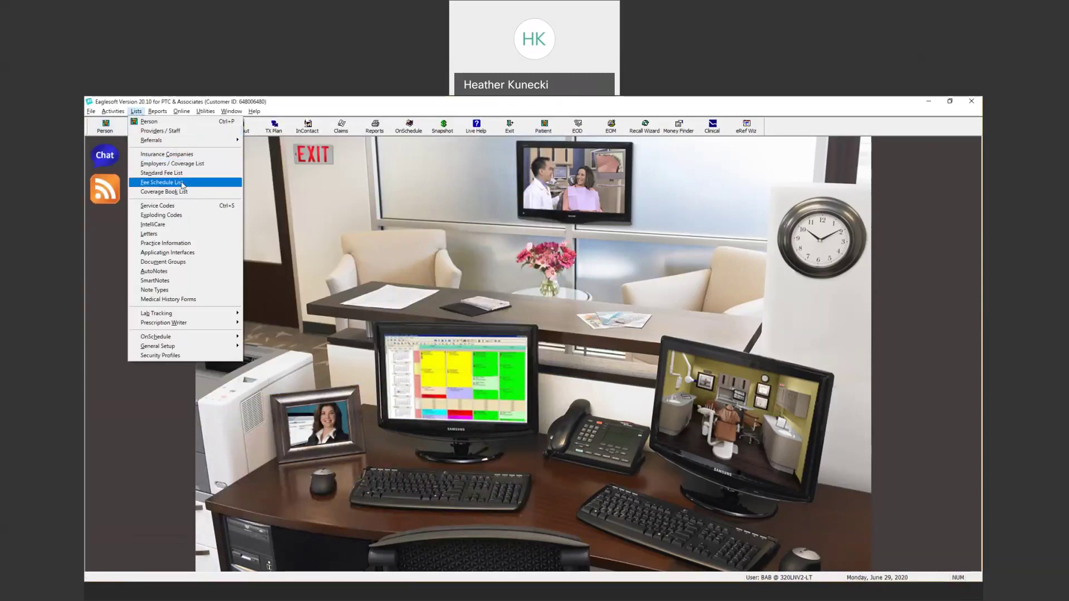
pyautogui.click(187, 205)
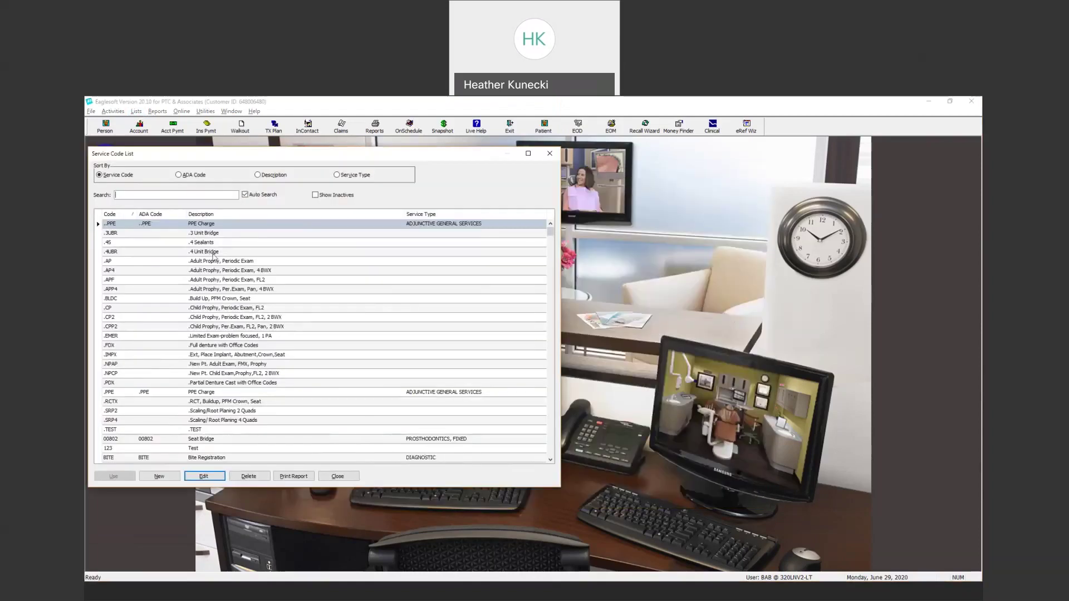
pyautogui.click(220, 262)
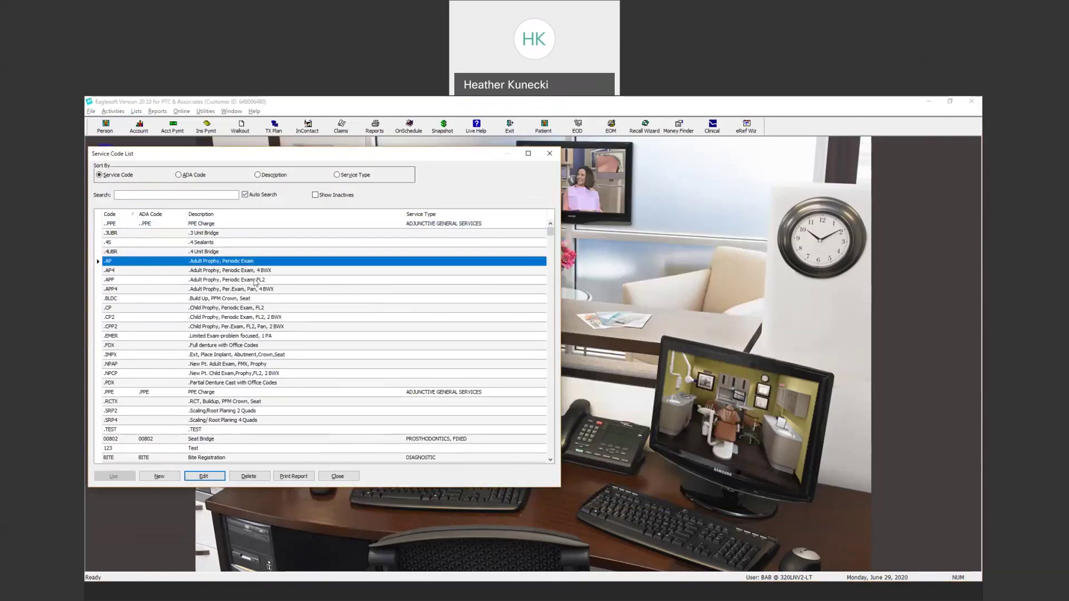
pyautogui.click(209, 478)
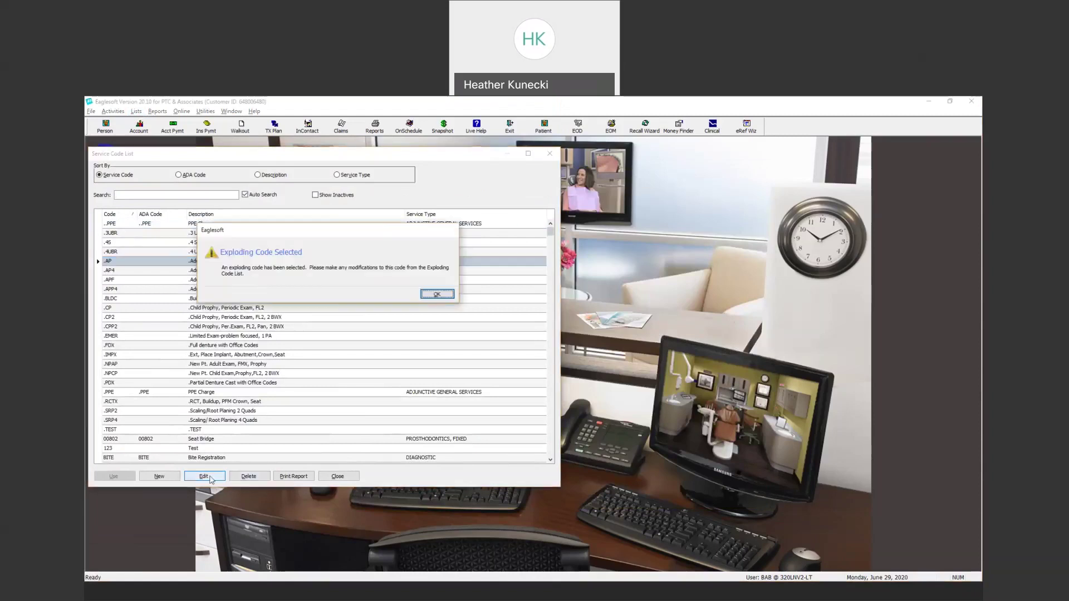
pyautogui.click(436, 295)
# Scroll to D0150 Comprehensive Oral Evaluation and open it for editing
pyautogui.scroll(-2, 244, 369)
pyautogui.scroll(-2, 243, 369)
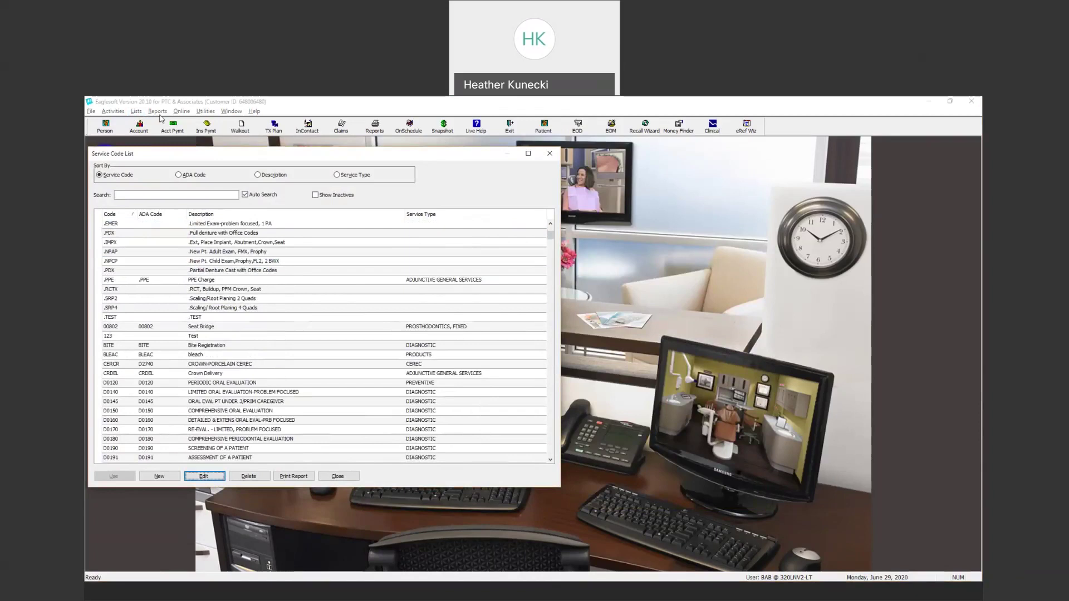
pyautogui.scroll(-5, 270, 336)
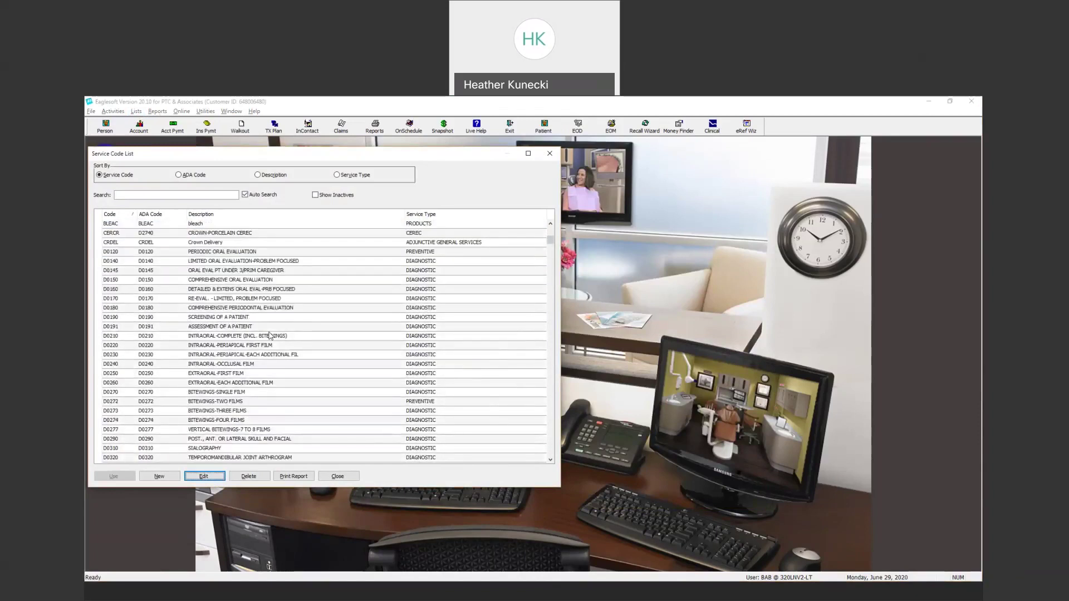
pyautogui.click(231, 281)
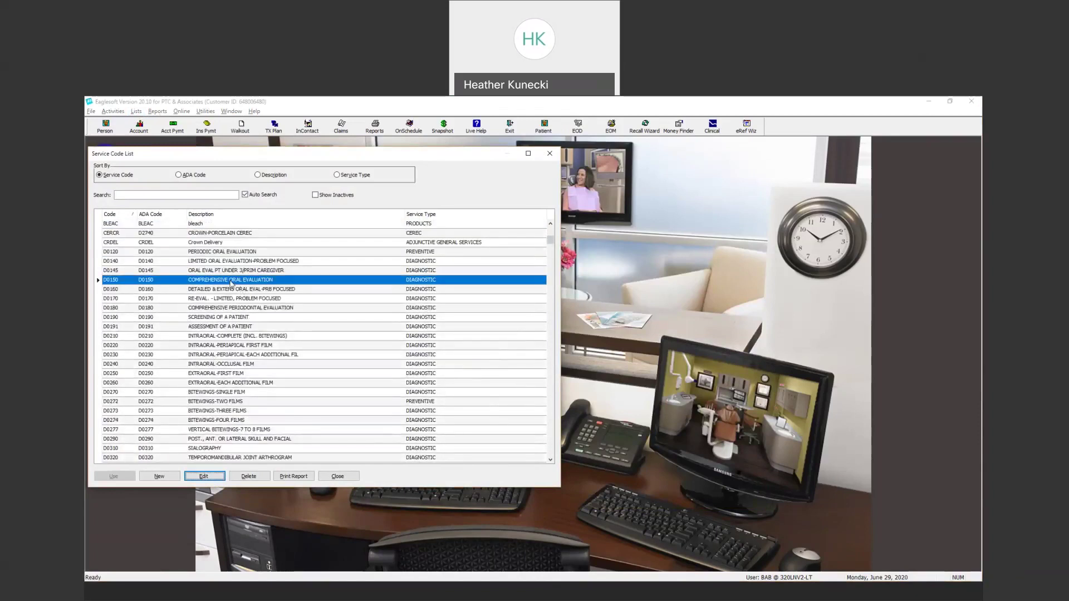
pyautogui.click(205, 478)
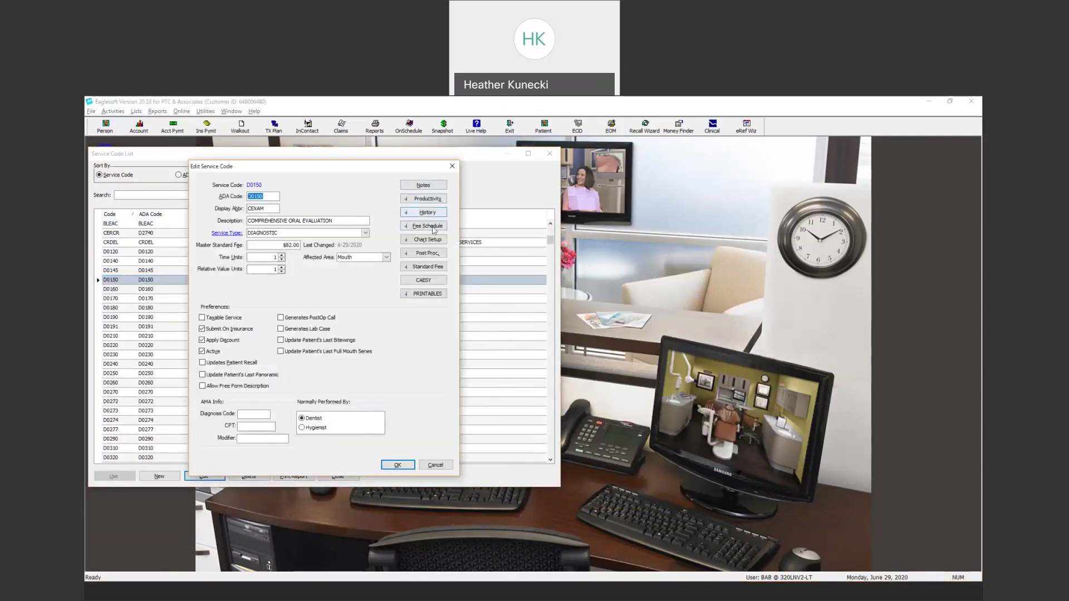
# Set D0150's Chart Setup button group to 1: PEXAM, then close the editor and Service Code List
pyautogui.click(436, 243)
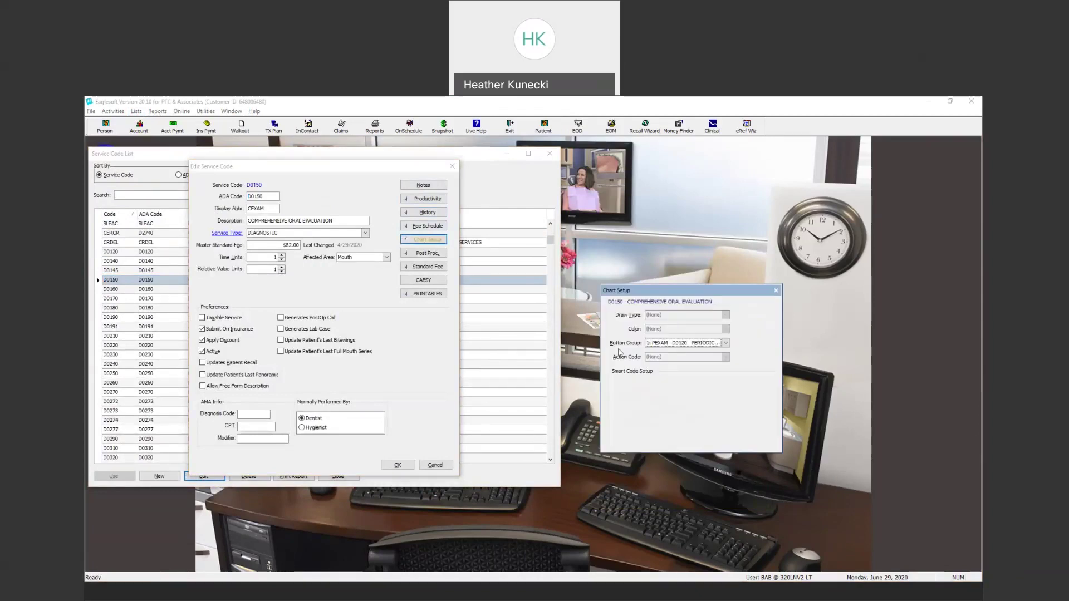
pyautogui.click(726, 343)
pyautogui.scroll(-5, 741, 407)
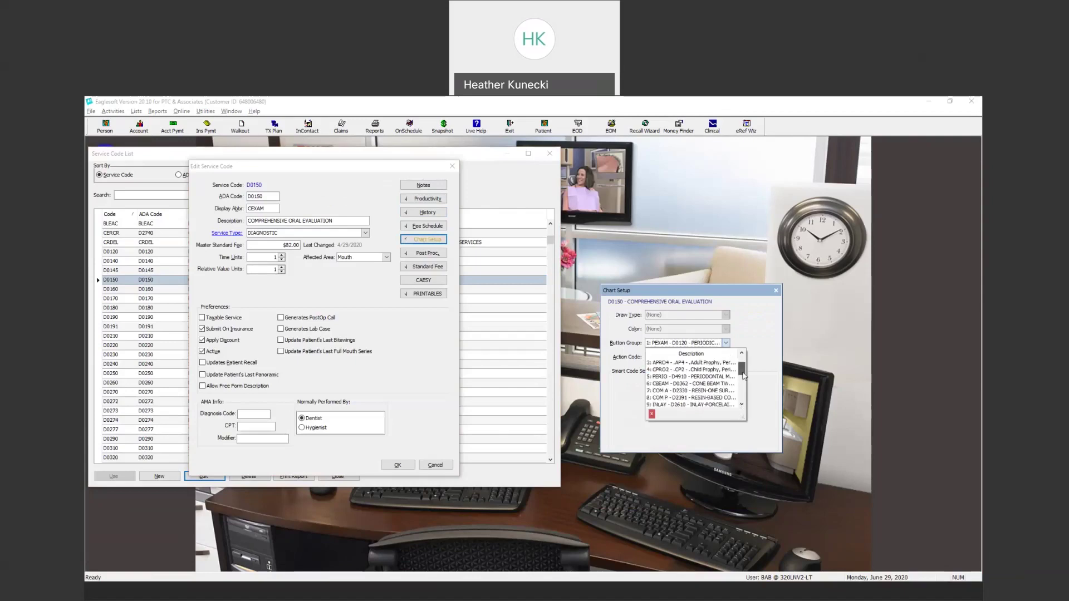
pyautogui.scroll(6, 741, 399)
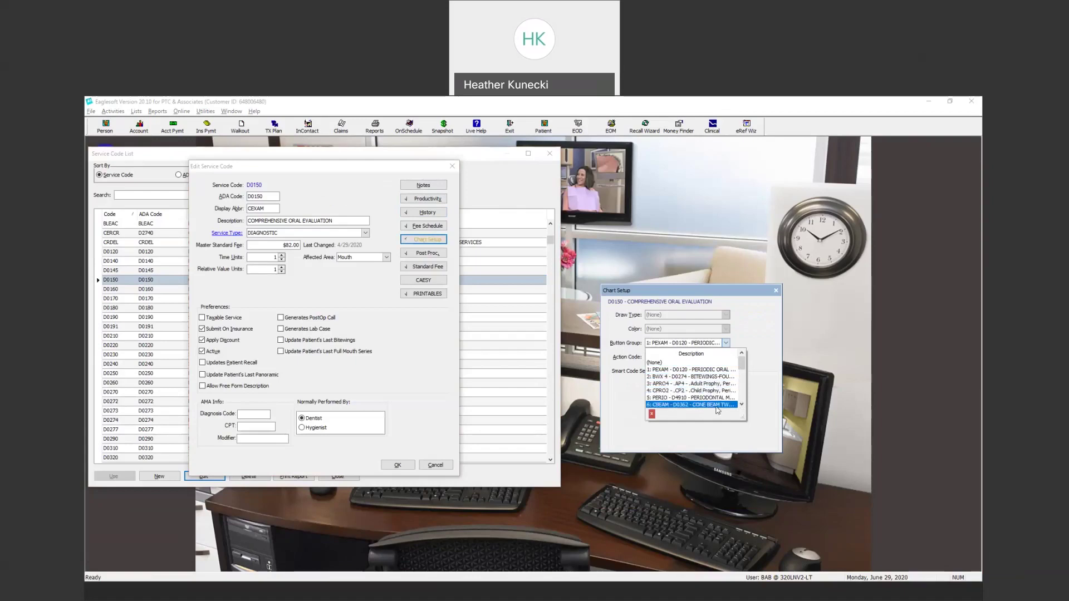
pyautogui.click(701, 370)
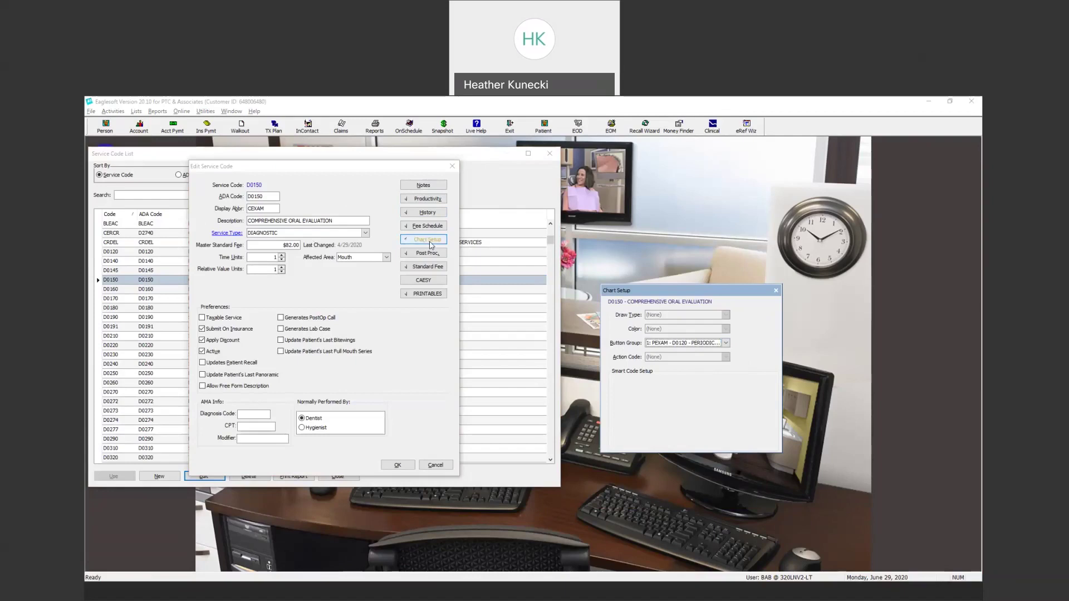
pyautogui.click(726, 343)
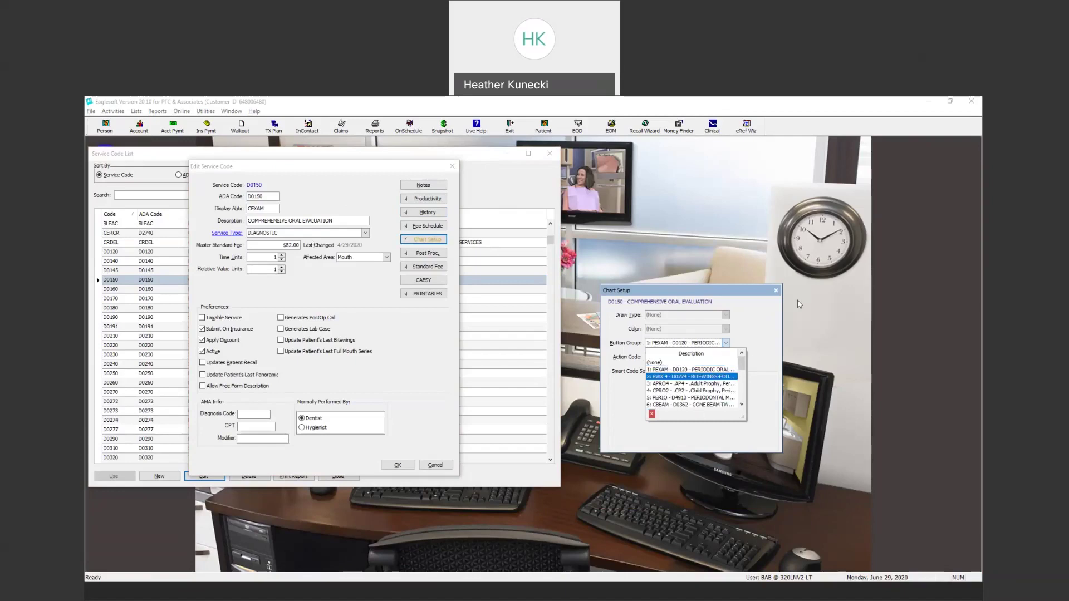
pyautogui.click(776, 290)
pyautogui.click(422, 465)
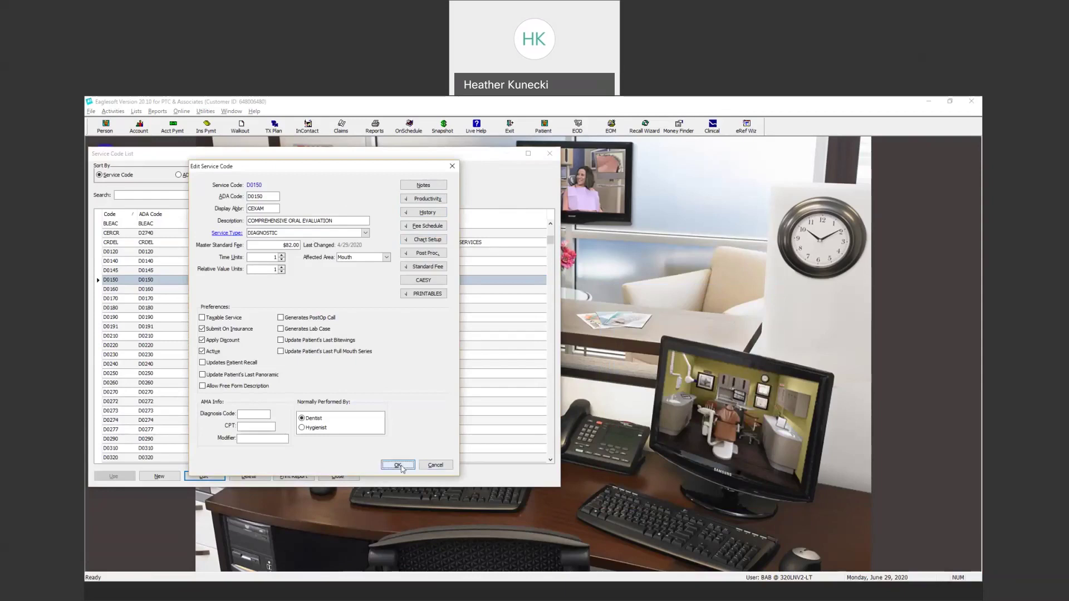
pyautogui.click(337, 477)
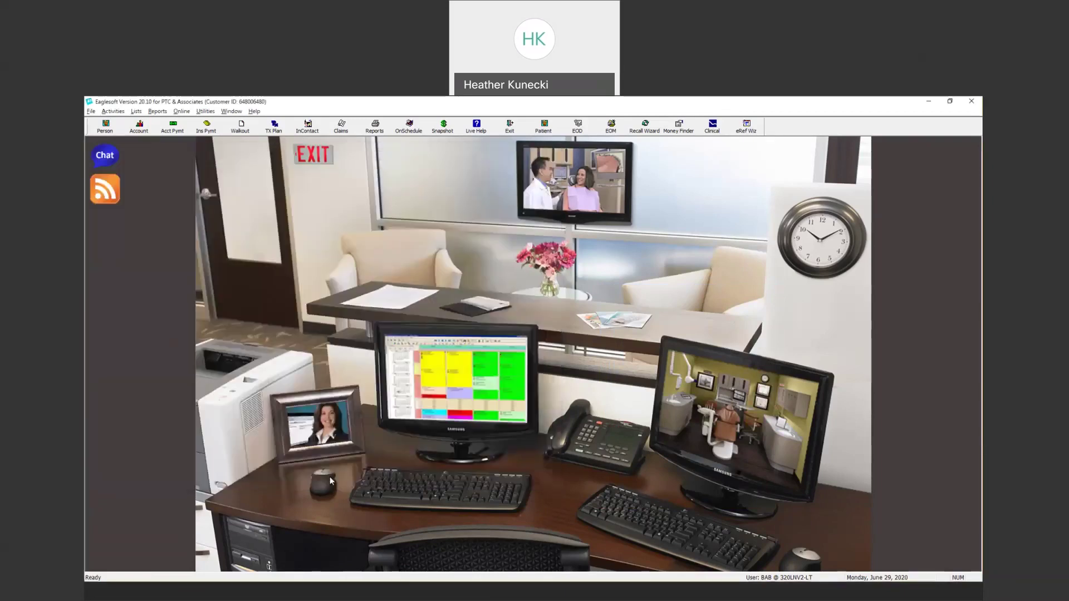
# Open the patient's chart from their appointment in the Schedule
pyautogui.click(489, 424)
pyautogui.click(421, 299)
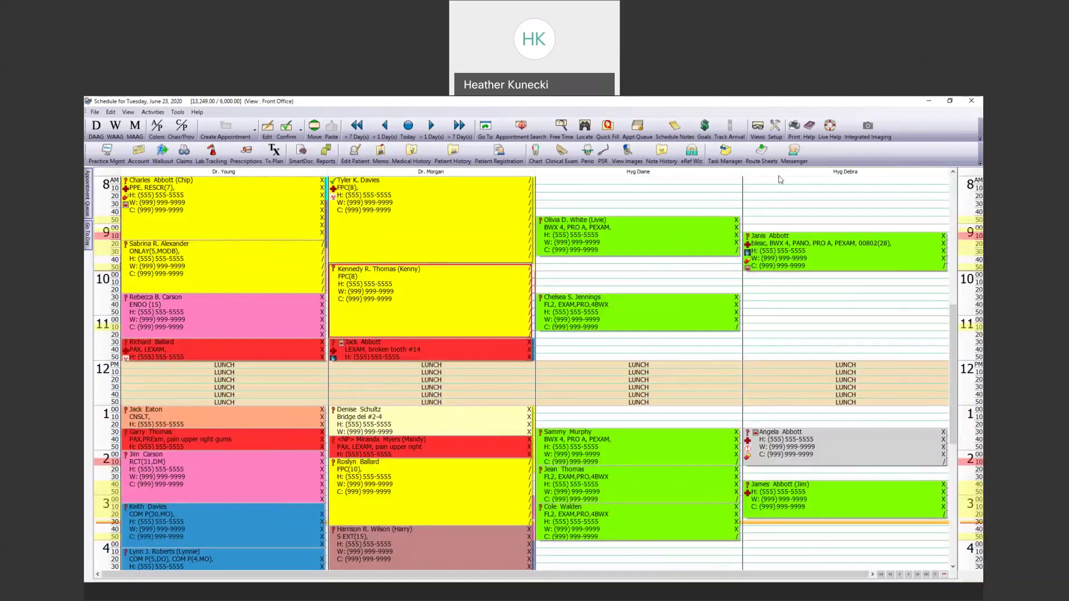
pyautogui.click(949, 101)
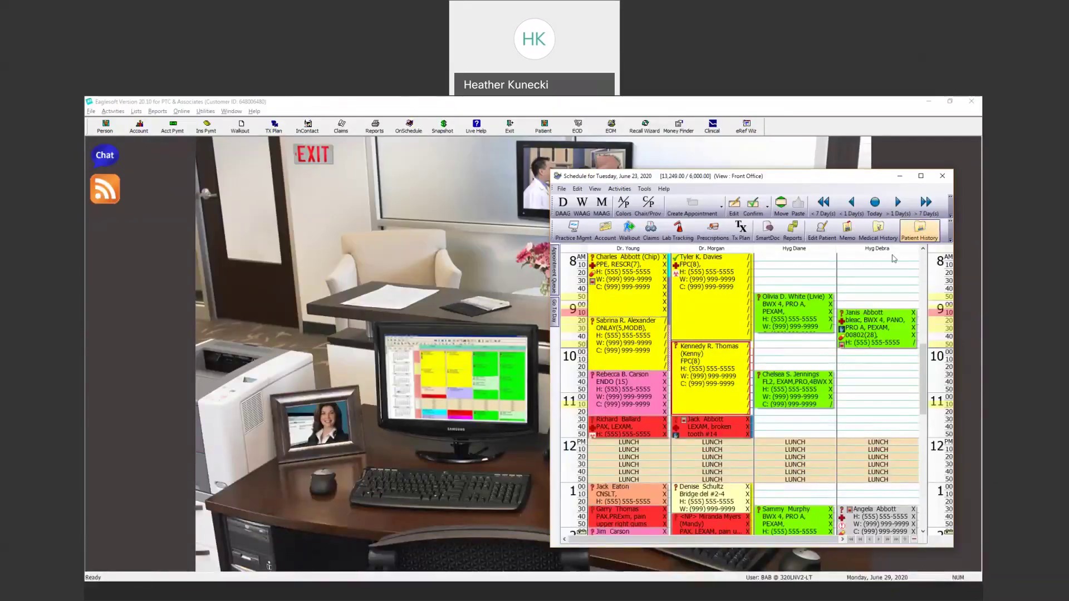
pyautogui.click(948, 236)
pyautogui.click(886, 278)
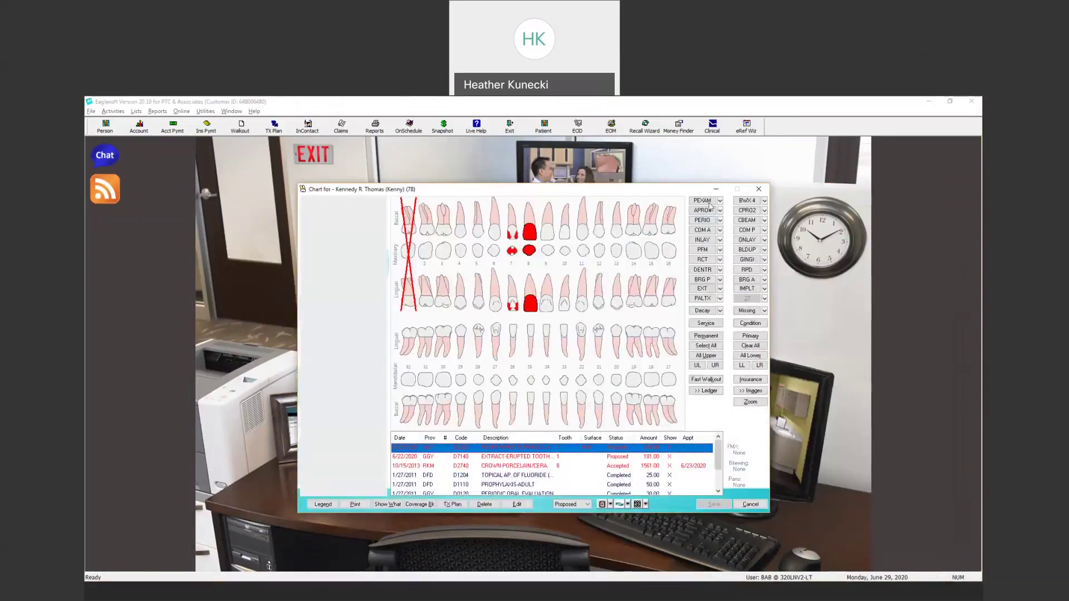
# Check the PEXAM group, then add and save D0274 Bitewings-Four Films from the BWX 4 group
pyautogui.click(720, 201)
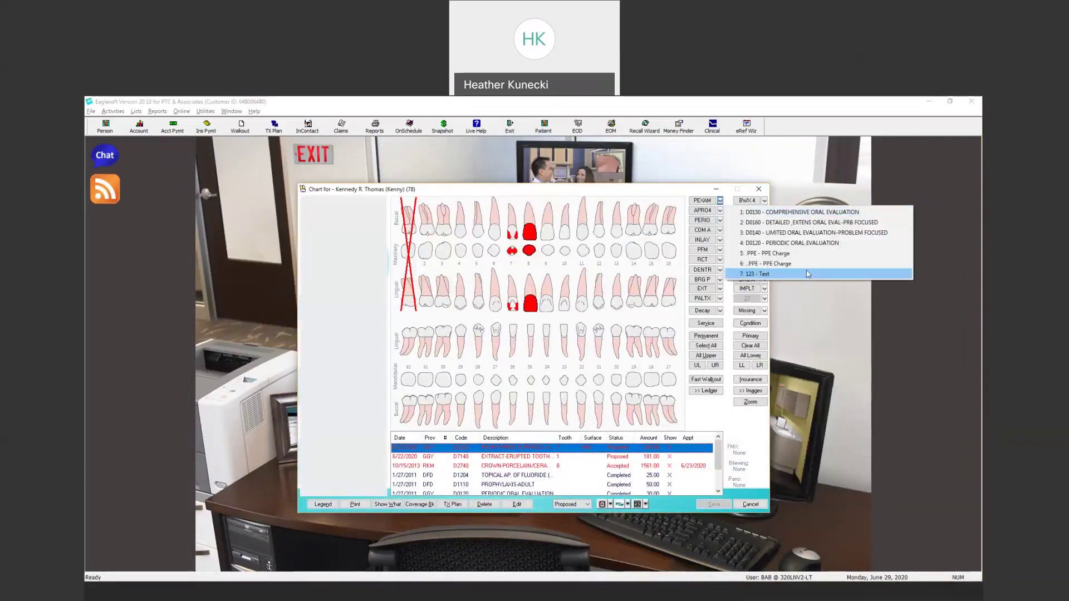
pyautogui.click(764, 201)
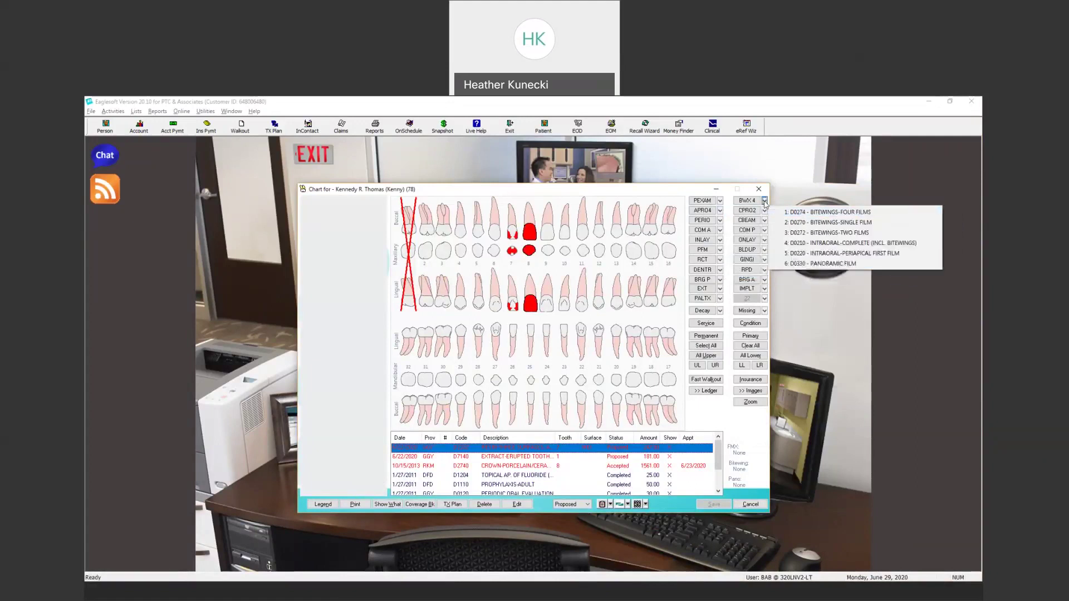
pyautogui.click(826, 215)
pyautogui.click(648, 253)
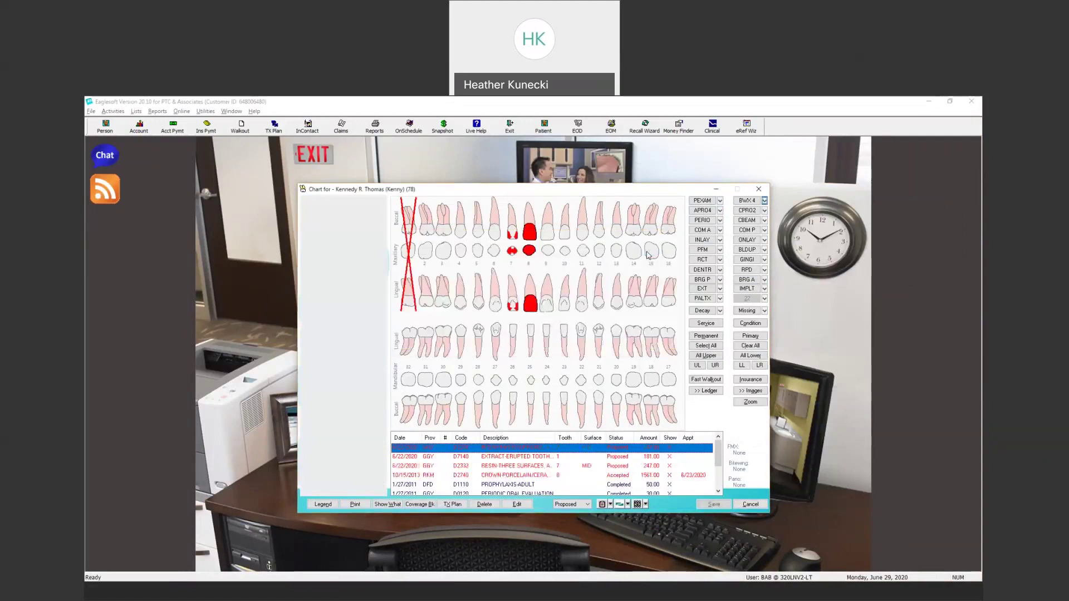
pyautogui.click(707, 504)
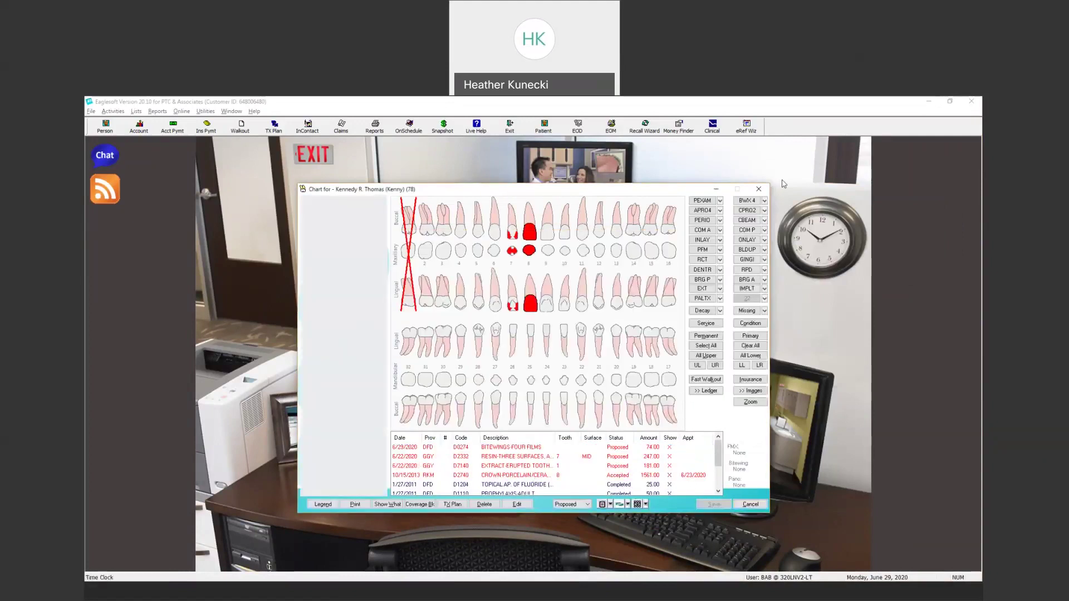
pyautogui.click(705, 324)
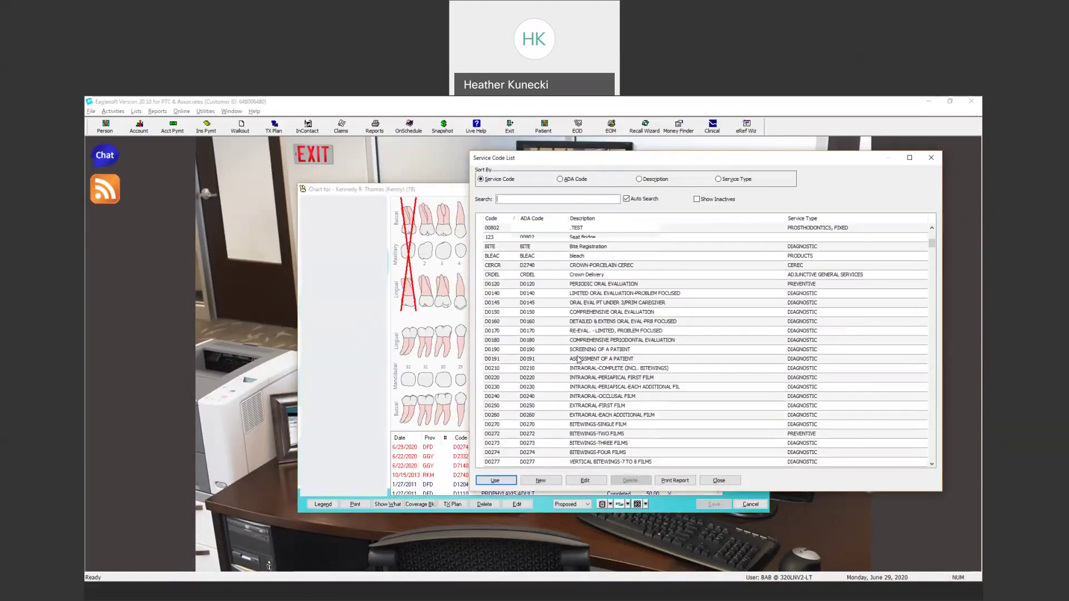
pyautogui.click(931, 157)
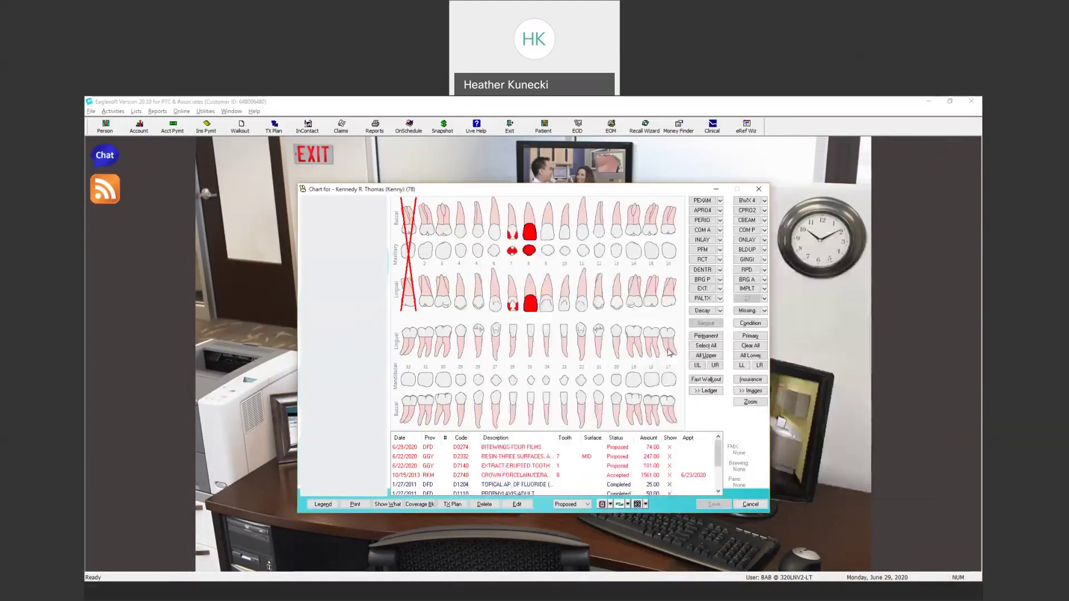